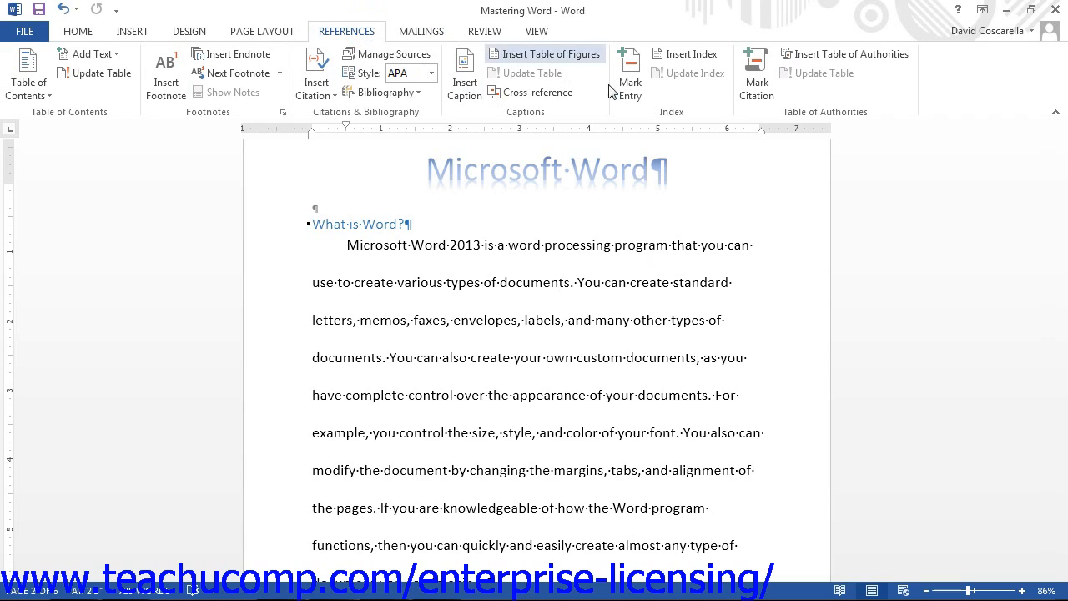
Step: Select the word "documents" in the first sentence under "What is Word?" and start marking it as an index entry
{"action": "left_click", "coordinate": [680, 109]}
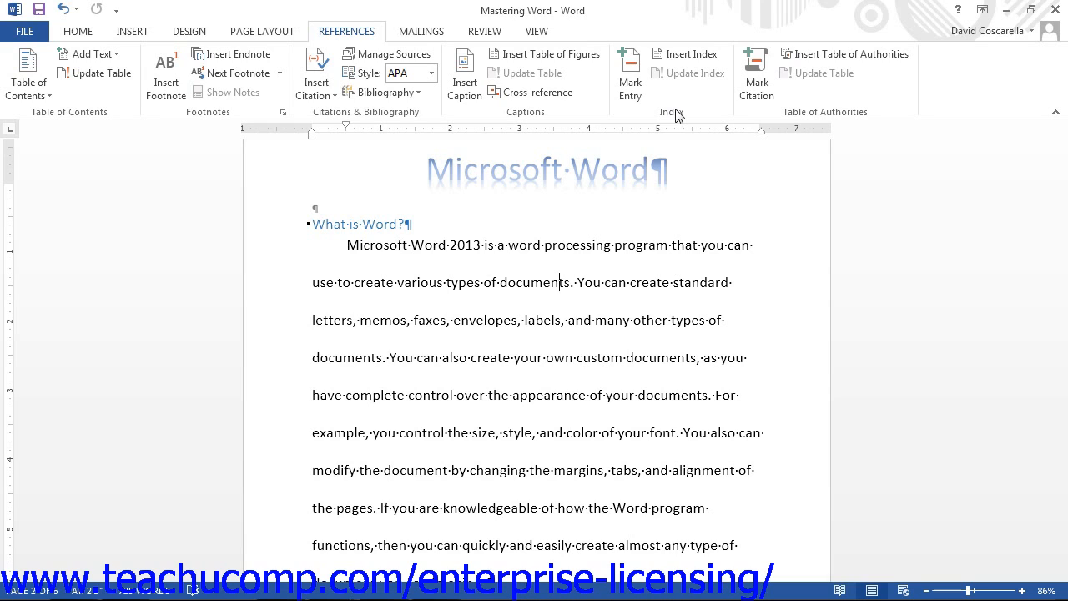
{"action": "left_click_drag", "start_coordinate": [568, 281], "coordinate": [500, 285]}
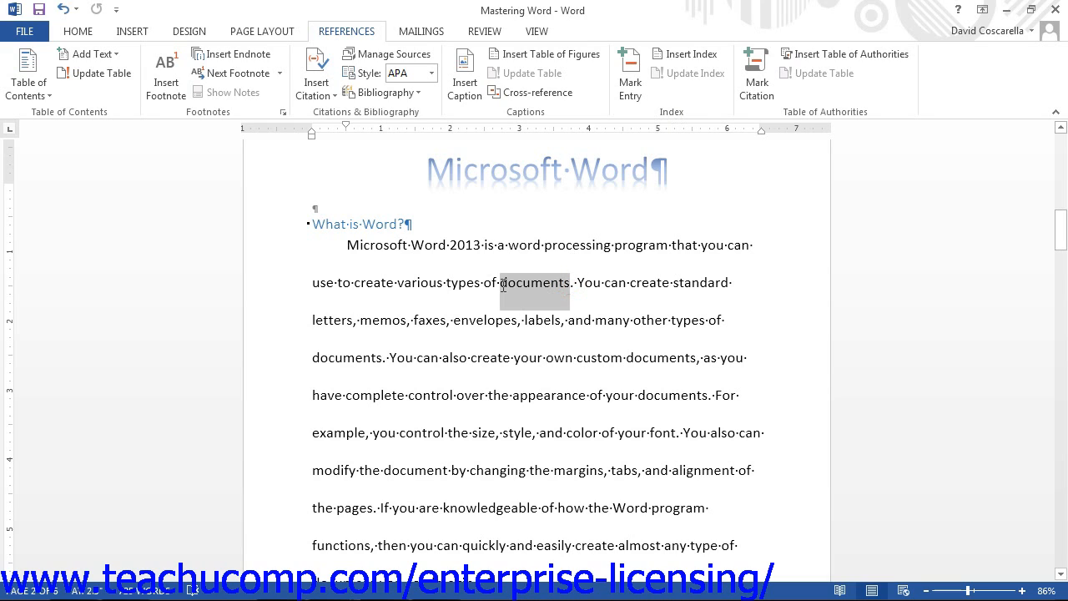
{"action": "left_click", "coordinate": [632, 90]}
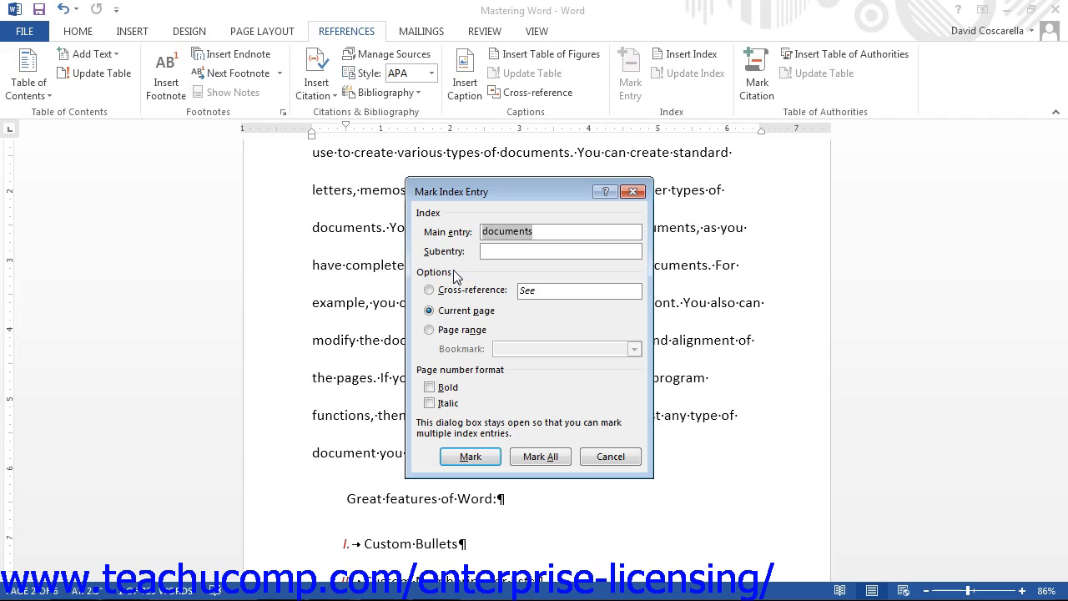
Step: Try the cross-reference, bold and italic options for the "documents" entry, and return to a plain current-page reference
{"action": "left_click", "coordinate": [448, 294]}
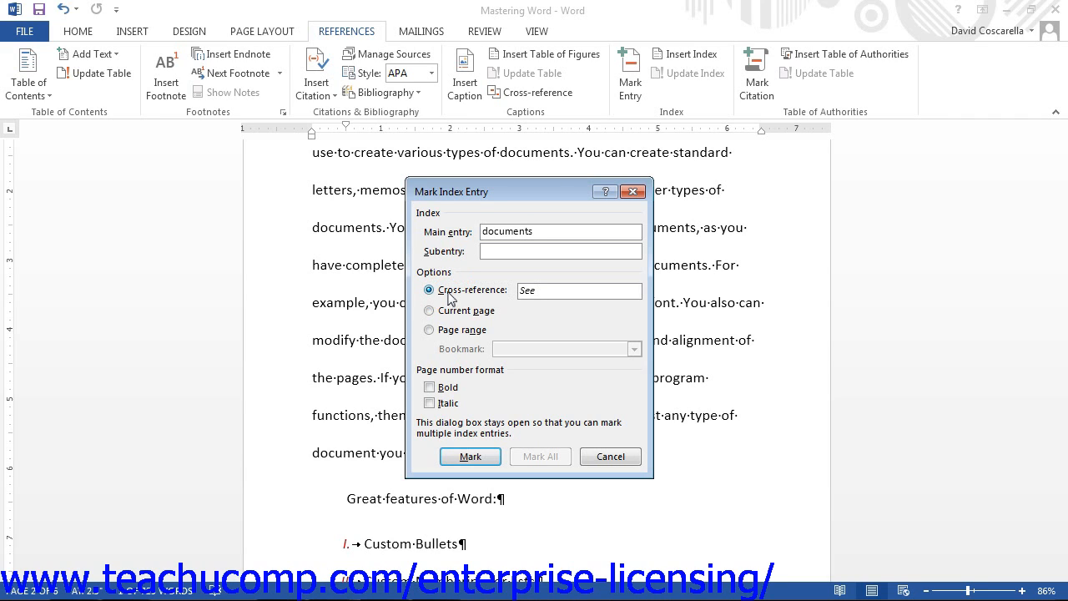
{"action": "left_click", "coordinate": [564, 289]}
{"action": "left_click", "coordinate": [441, 312]}
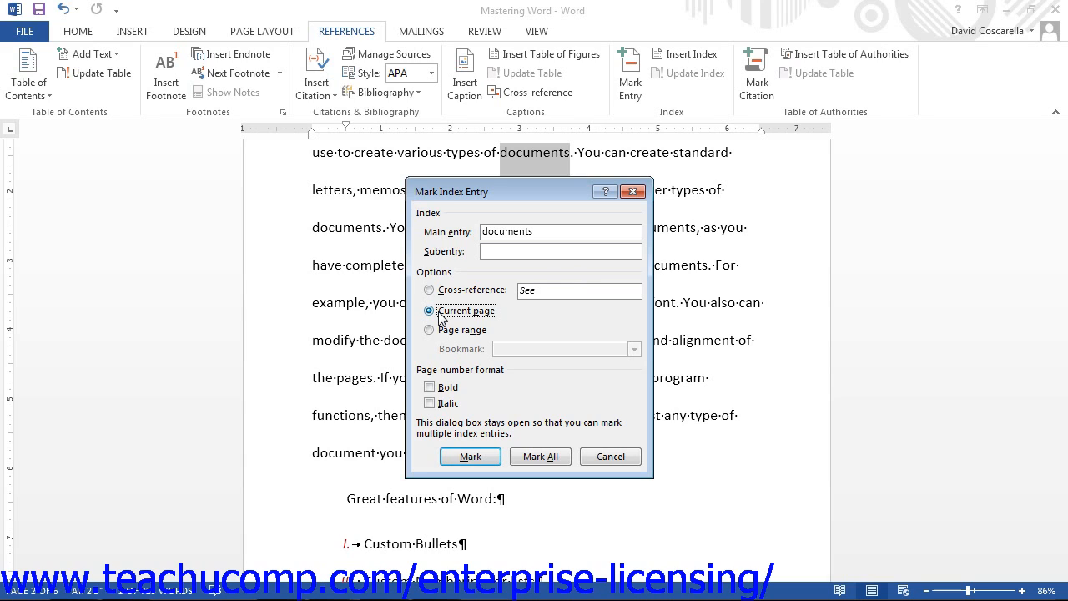
{"action": "left_click", "coordinate": [429, 387]}
{"action": "left_click", "coordinate": [429, 403]}
{"action": "left_click", "coordinate": [429, 404]}
{"action": "left_click", "coordinate": [431, 389]}
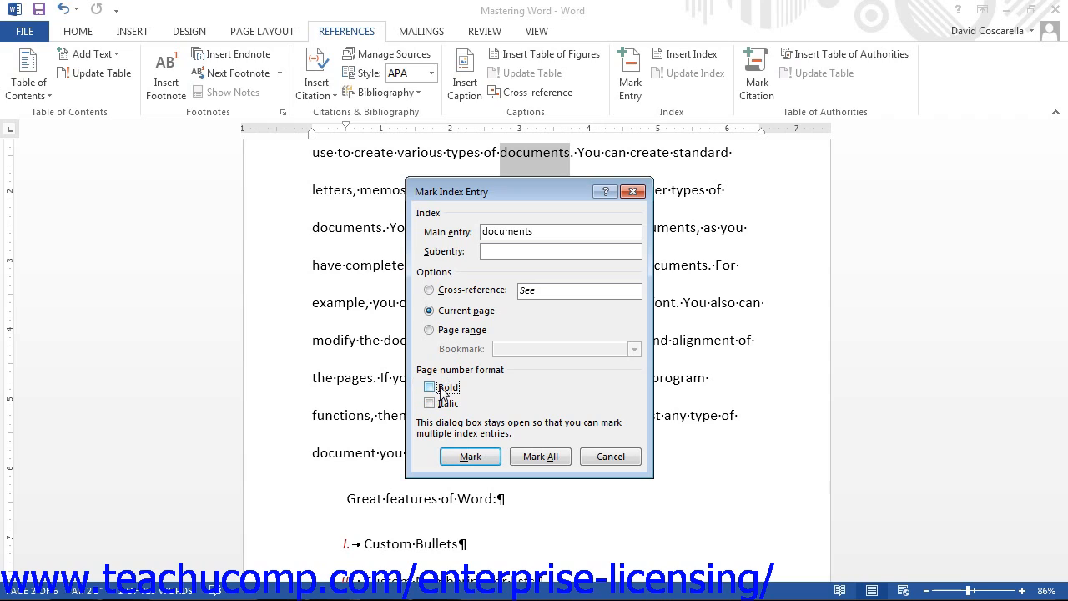
Step: Mark this occurrence of "documents" as an index entry and close the entry settings
{"action": "left_click", "coordinate": [468, 456]}
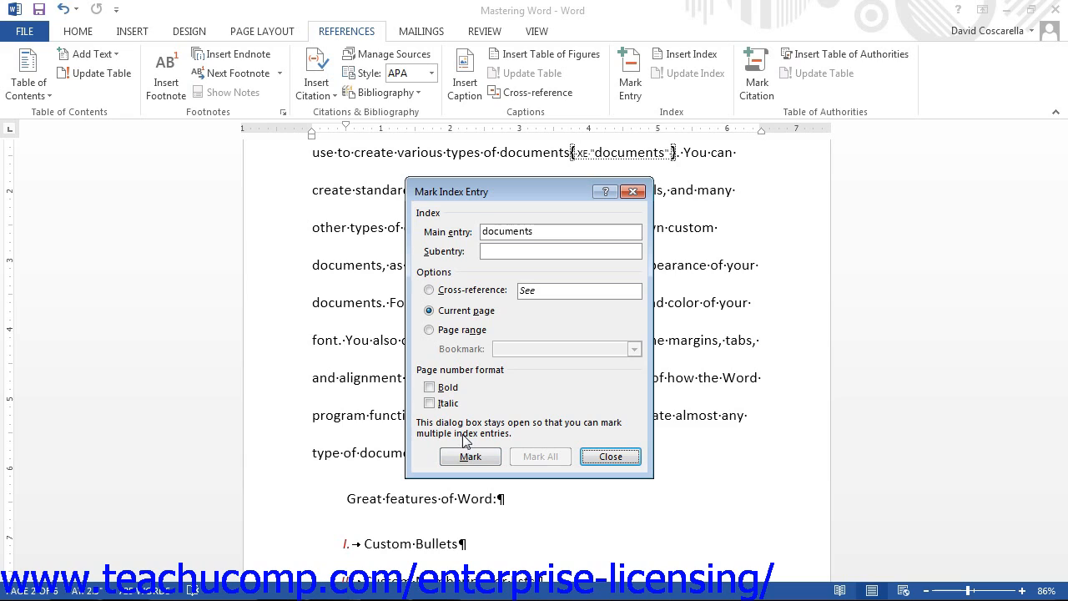
{"action": "left_click", "coordinate": [597, 458]}
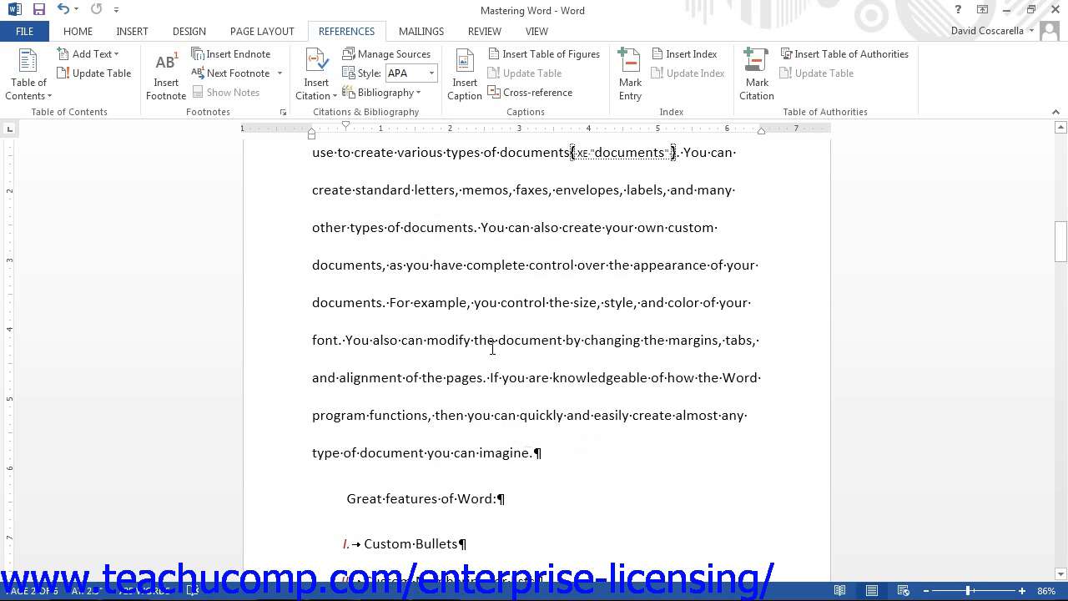
Step: Bookmark the page 3 passage ending in "help you to accomplish your word processing goals." with the name Charts
{"action": "scroll", "coordinate": [492, 349], "scroll_direction": "down", "scroll_amount": 8}
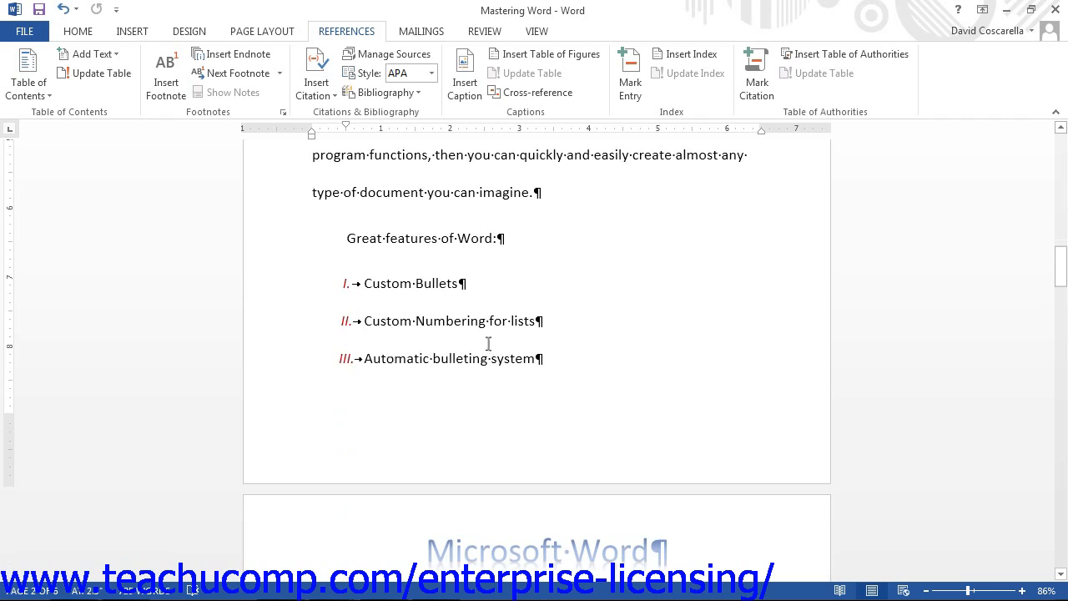
{"action": "left_click_drag", "start_coordinate": [349, 300], "coordinate": [662, 504]}
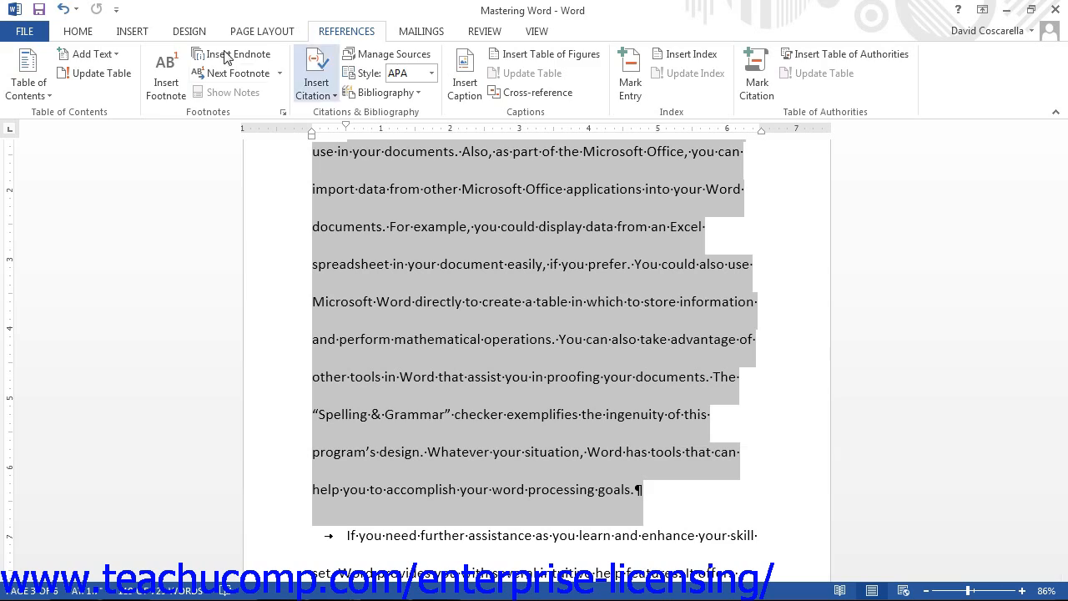
{"action": "left_click", "coordinate": [131, 32]}
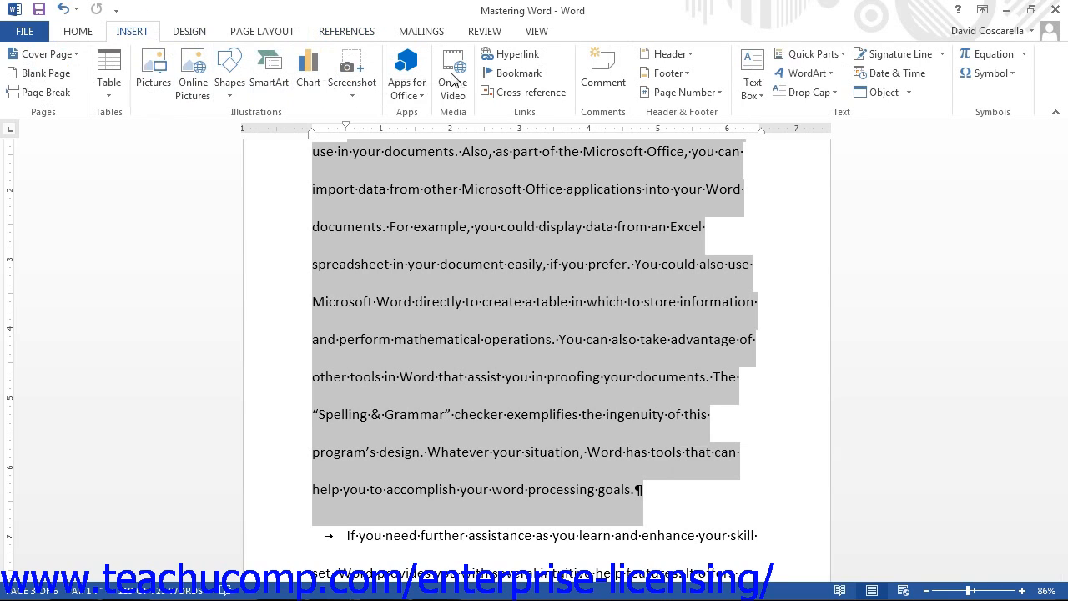
{"action": "left_click", "coordinate": [514, 76]}
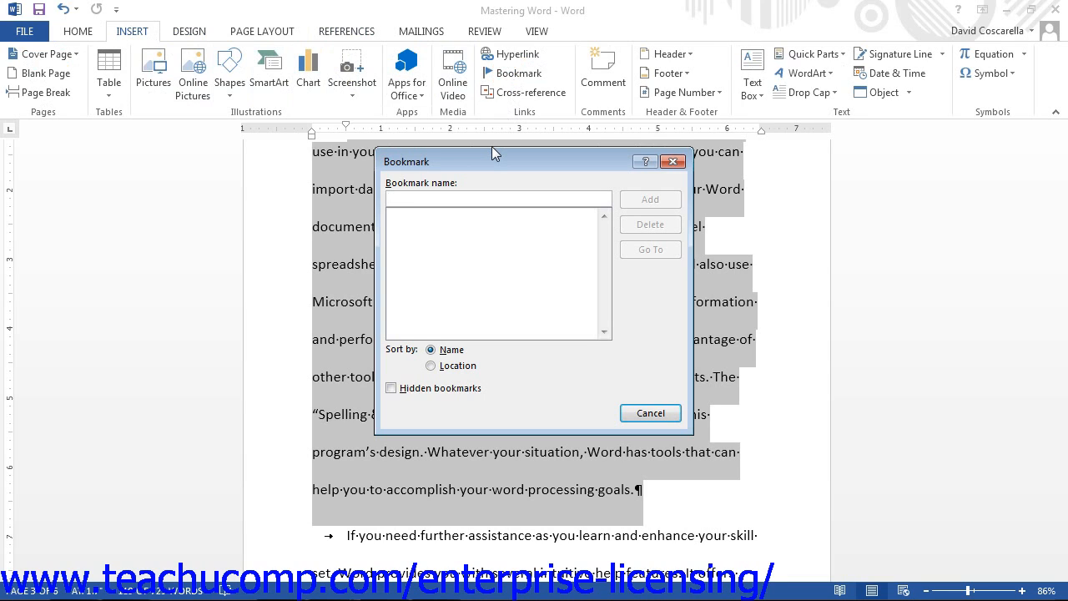
{"action": "left_click", "coordinate": [454, 197]}
{"action": "type", "text": "C"}
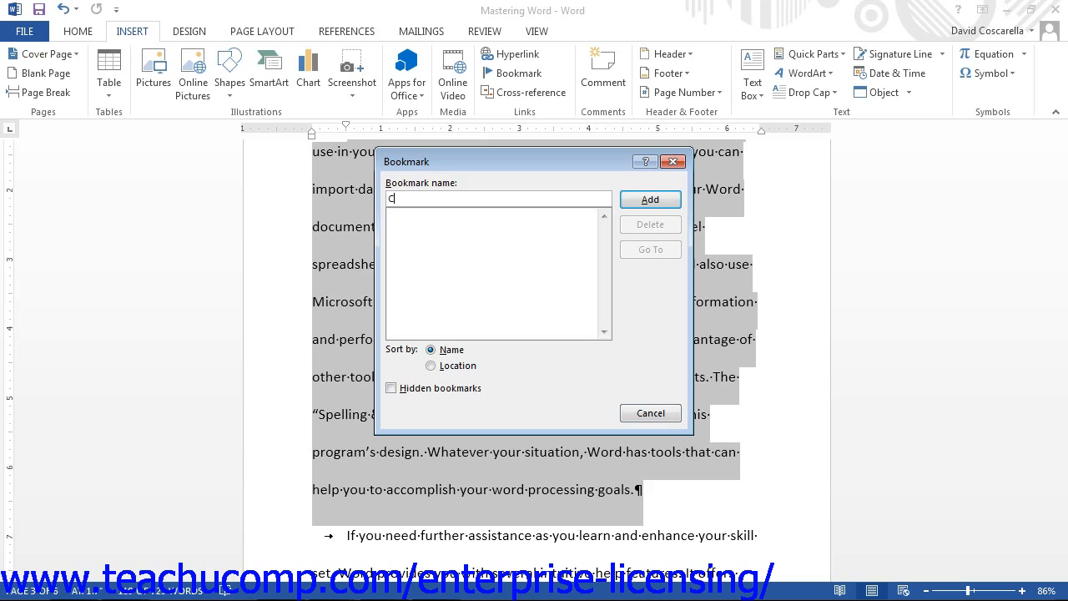
{"action": "type", "text": "harts"}
{"action": "left_click", "coordinate": [636, 198]}
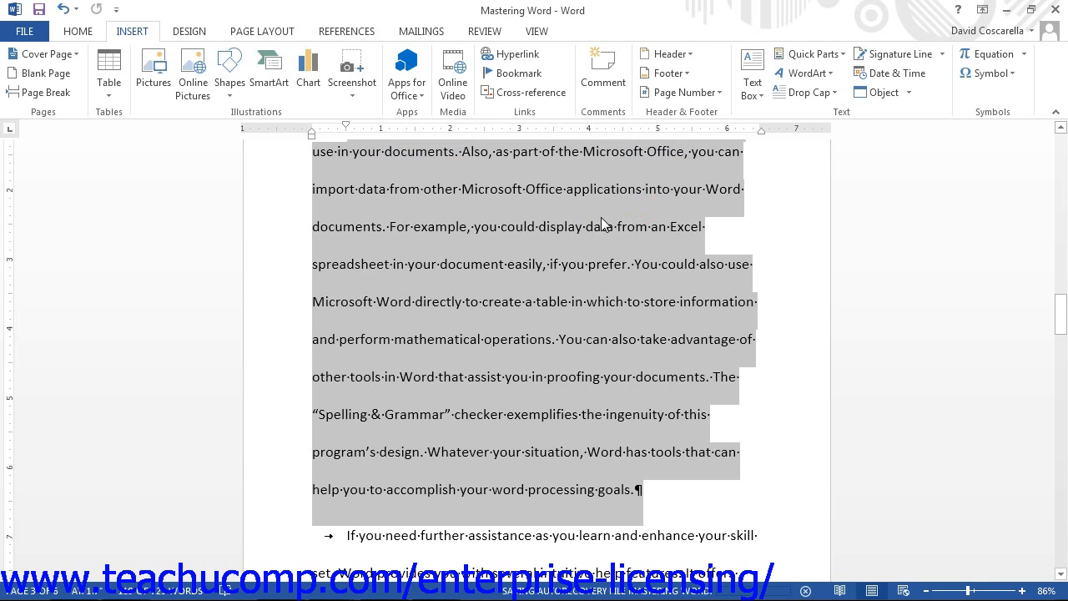
Step: Mark an index entry "Charts" at the end of the bookmarked passage, using the Charts bookmark as its page range
{"action": "left_click", "coordinate": [652, 489]}
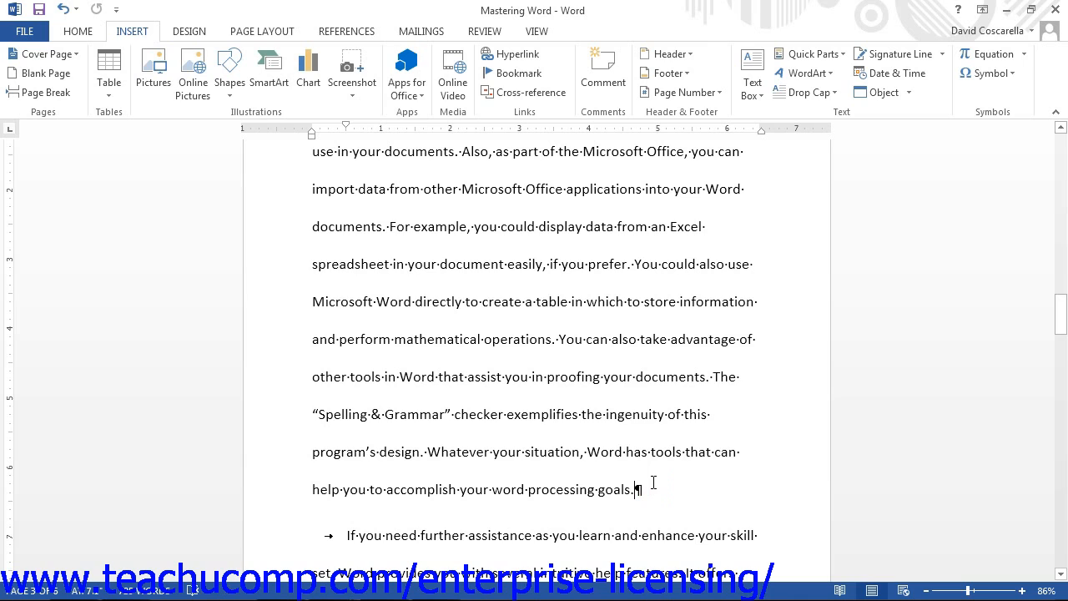
{"action": "left_click", "coordinate": [367, 32]}
{"action": "left_click", "coordinate": [631, 90]}
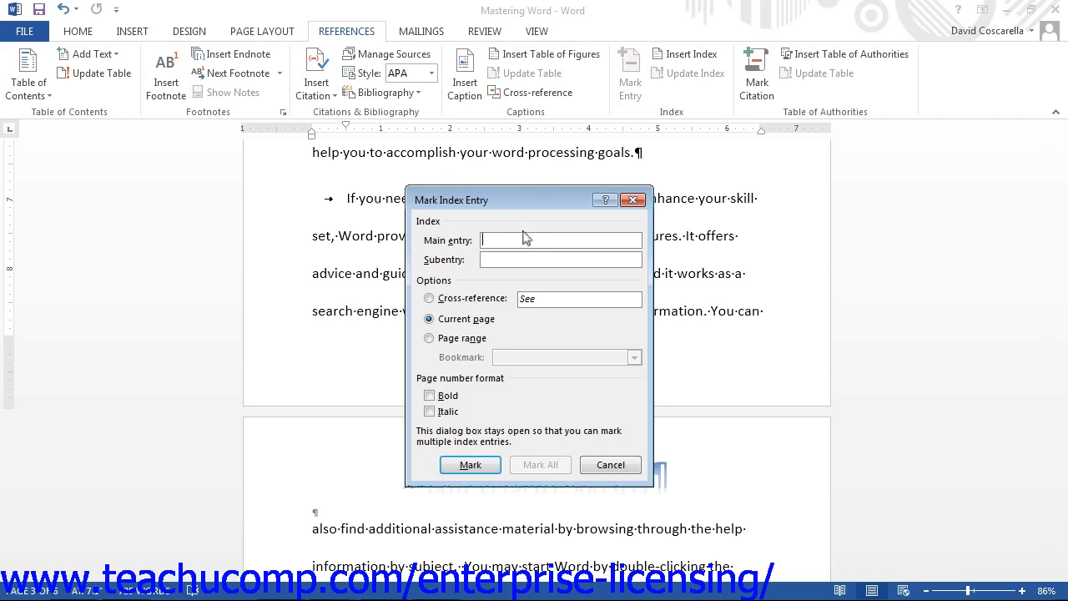
{"action": "type", "text": "Charts"}
{"action": "left_click", "coordinate": [448, 343]}
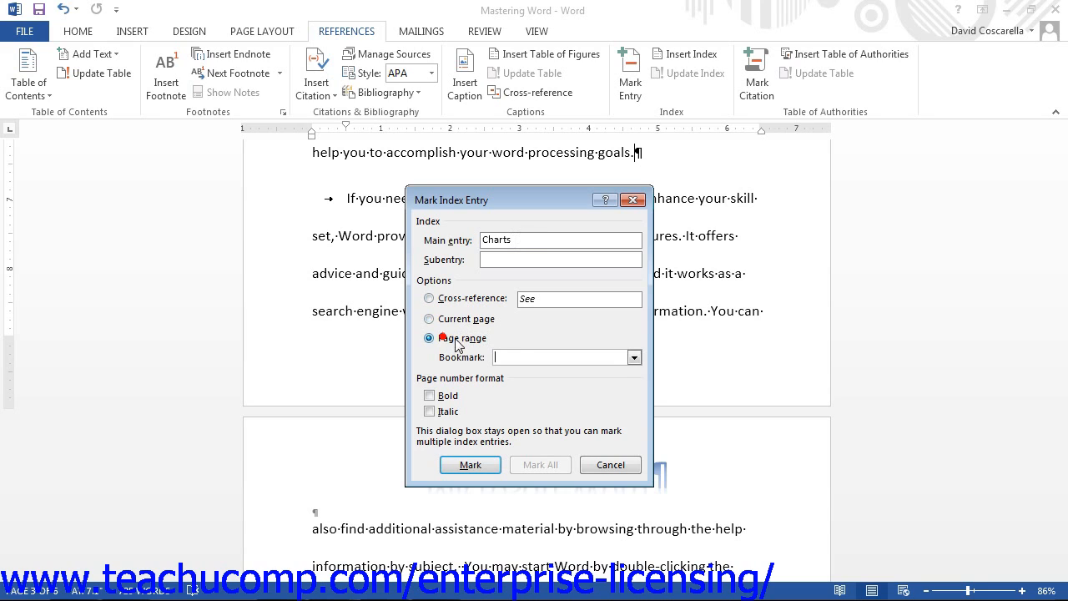
{"action": "left_click", "coordinate": [634, 357]}
{"action": "left_click", "coordinate": [611, 371]}
{"action": "left_click", "coordinate": [491, 465]}
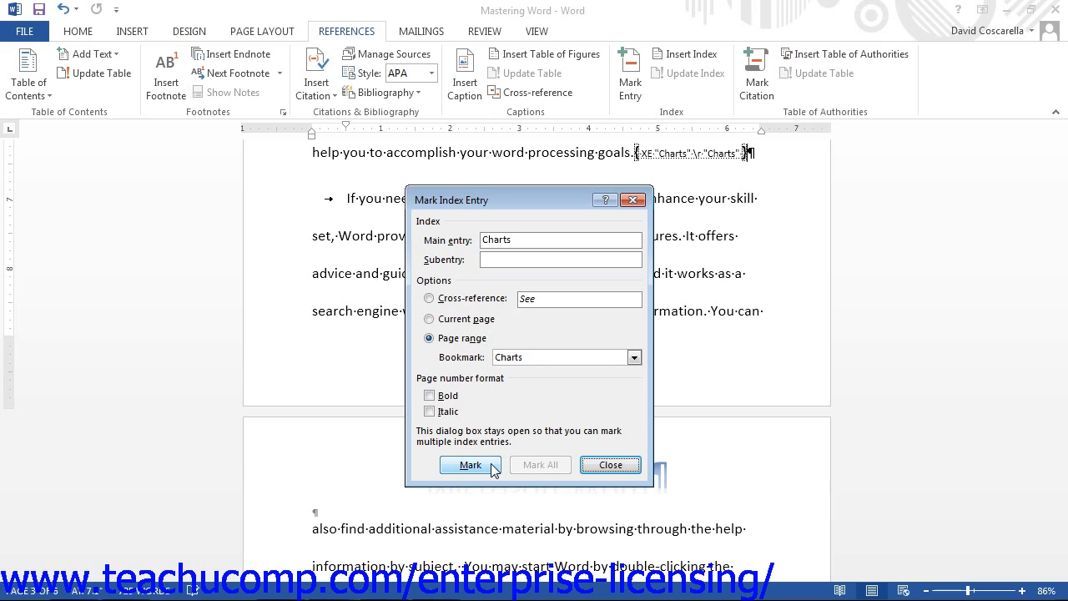
{"action": "left_click", "coordinate": [608, 466]}
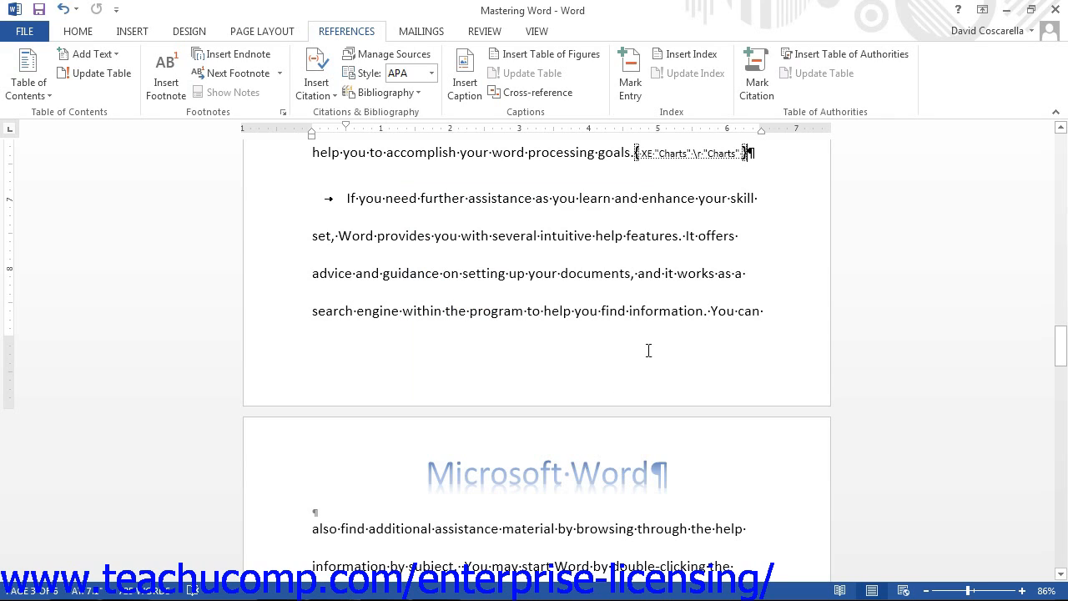
Step: Start a new page at the end of the document and place the insertion point on an empty line there
{"action": "left_click_drag", "start_coordinate": [1061, 358], "coordinate": [1063, 499]}
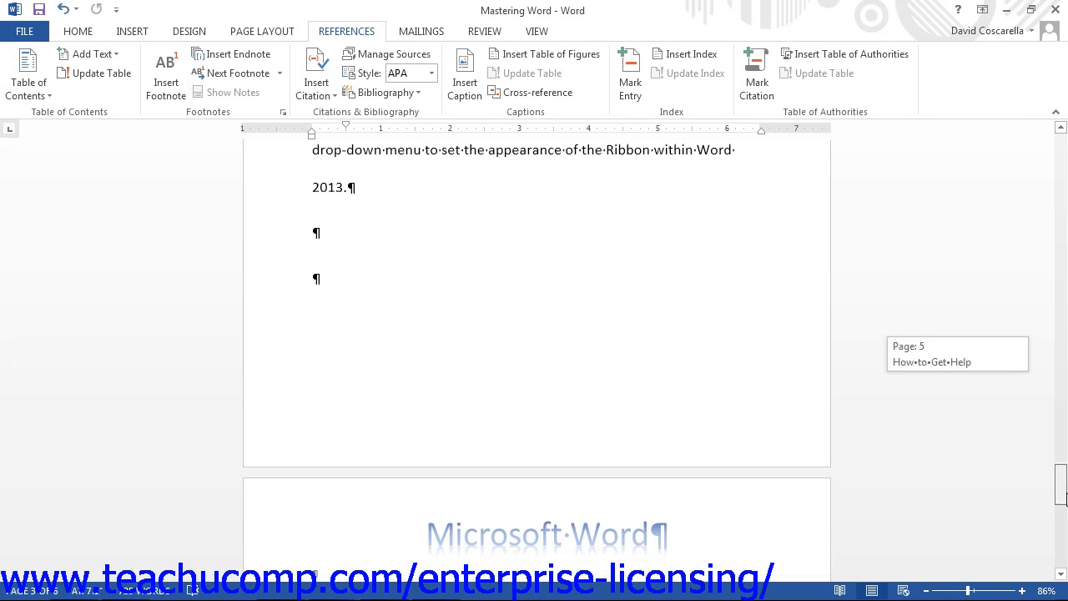
{"action": "left_click", "coordinate": [546, 307]}
{"action": "scroll", "coordinate": [464, 390], "scroll_direction": "down", "scroll_amount": 3}
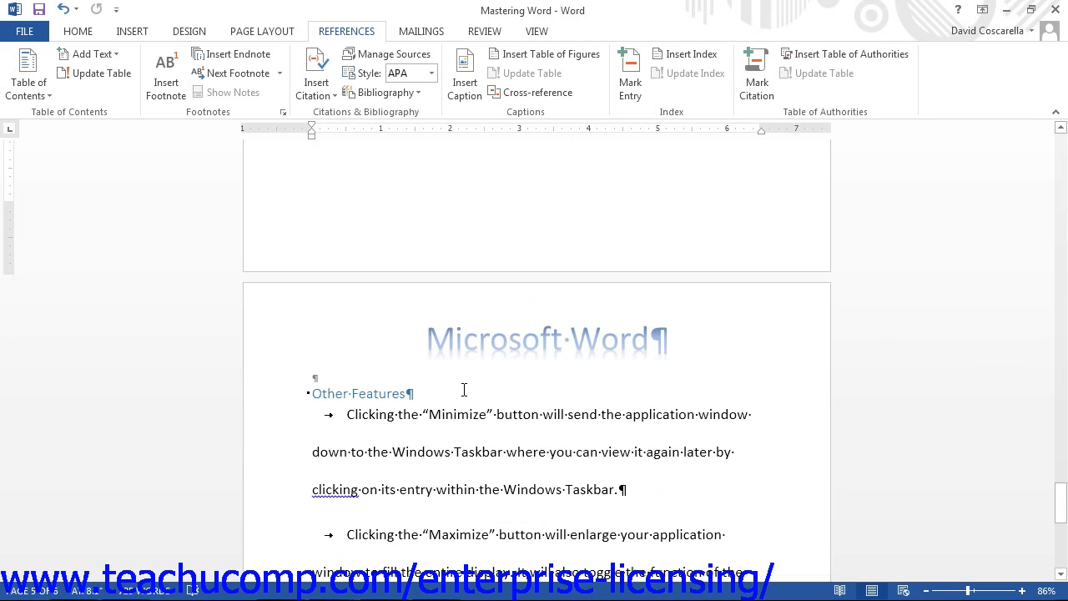
{"action": "scroll", "coordinate": [464, 390], "scroll_direction": "down", "scroll_amount": 2}
{"action": "left_click_drag", "start_coordinate": [1062, 504], "coordinate": [1064, 547]}
{"action": "scroll", "coordinate": [676, 494], "scroll_direction": "down", "scroll_amount": 2}
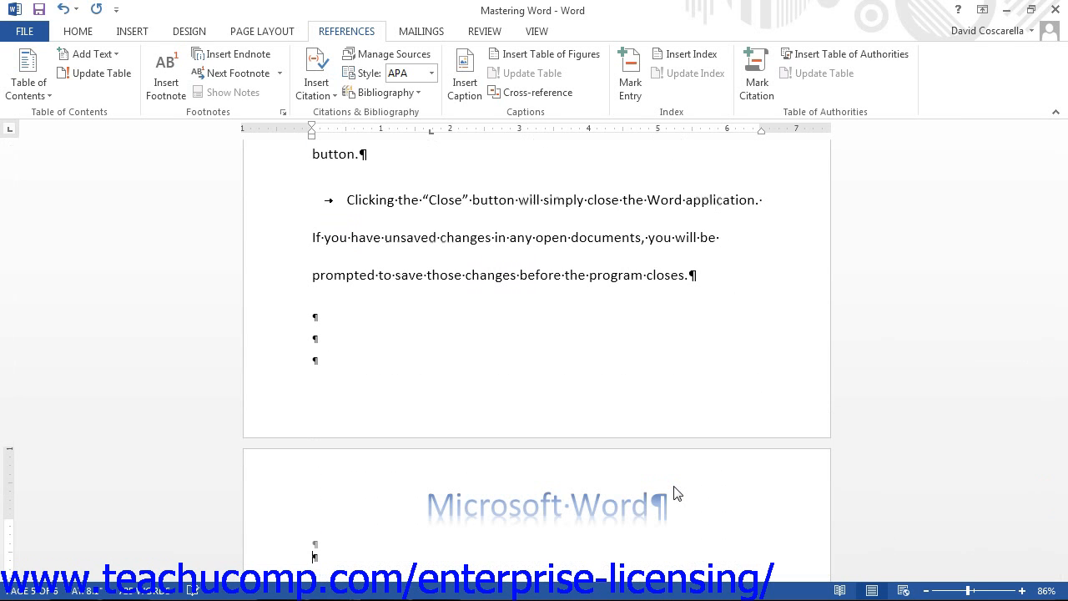
{"action": "scroll", "coordinate": [676, 494], "scroll_direction": "down", "scroll_amount": 1}
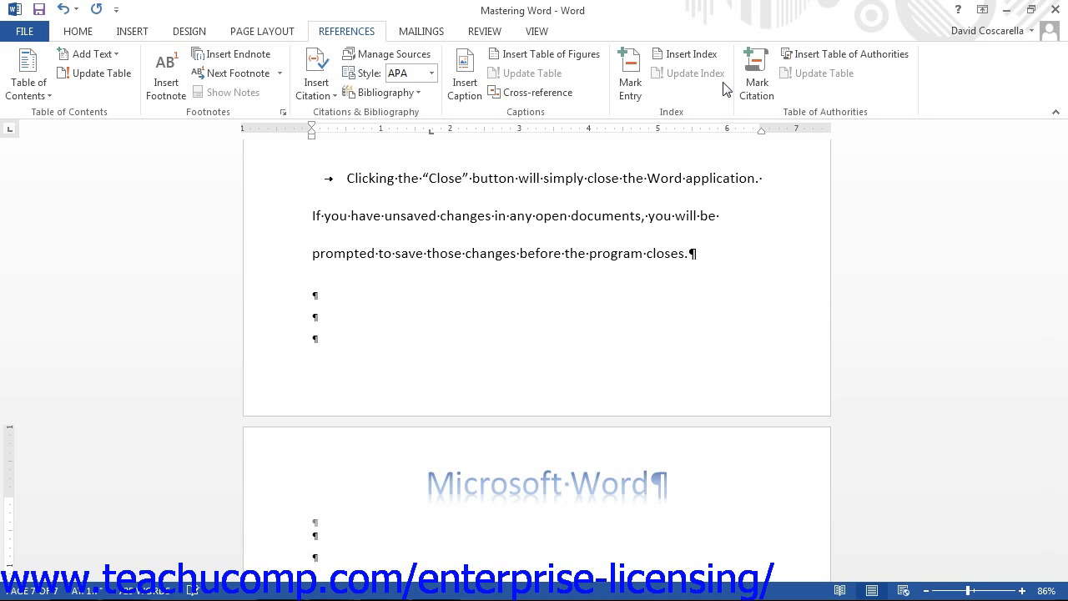
Step: Insert an indented, two-column index in the Classic format on the new last page
{"action": "left_click", "coordinate": [711, 57]}
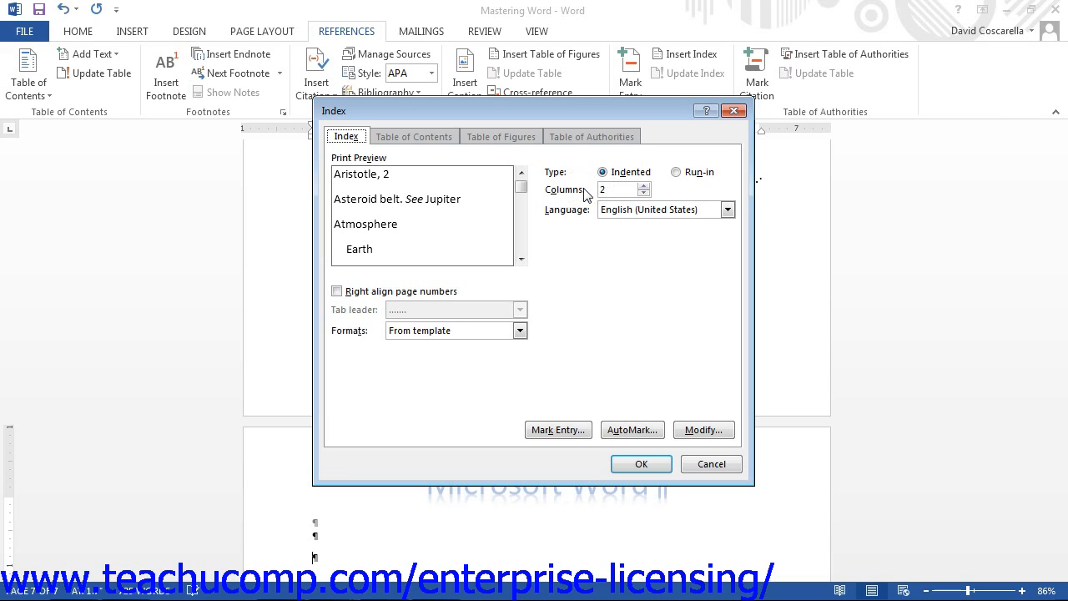
{"action": "left_click", "coordinate": [338, 291]}
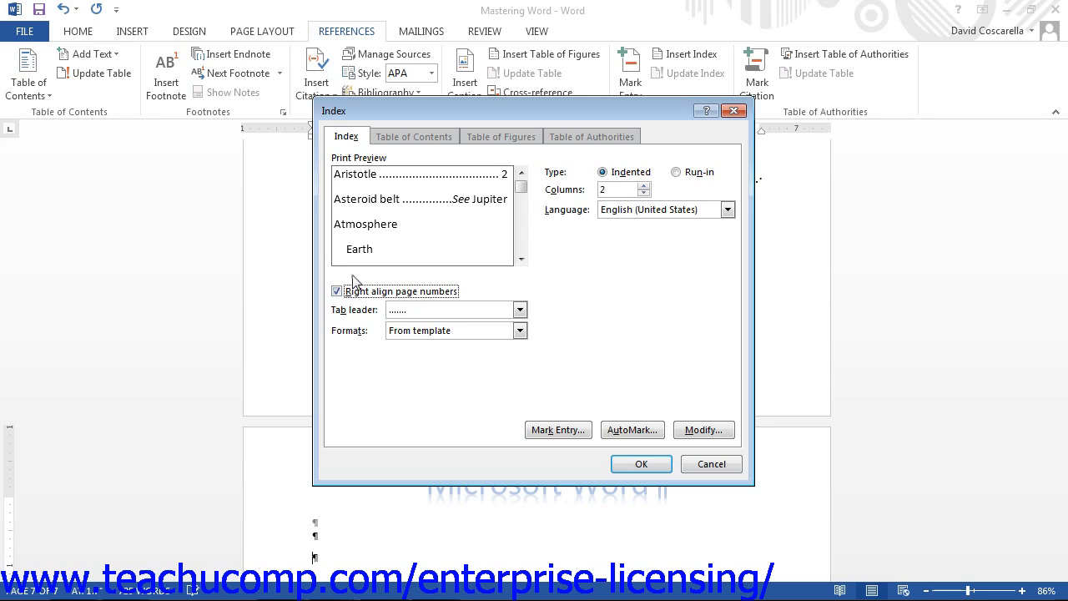
{"action": "left_click", "coordinate": [517, 315]}
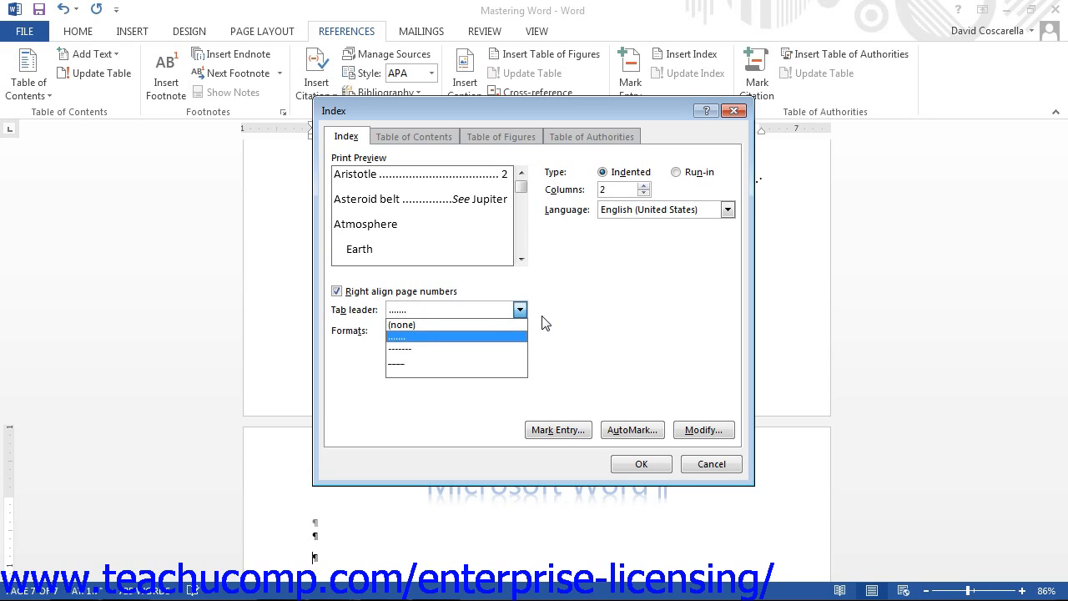
{"action": "left_click", "coordinate": [519, 310]}
{"action": "left_click", "coordinate": [519, 331]}
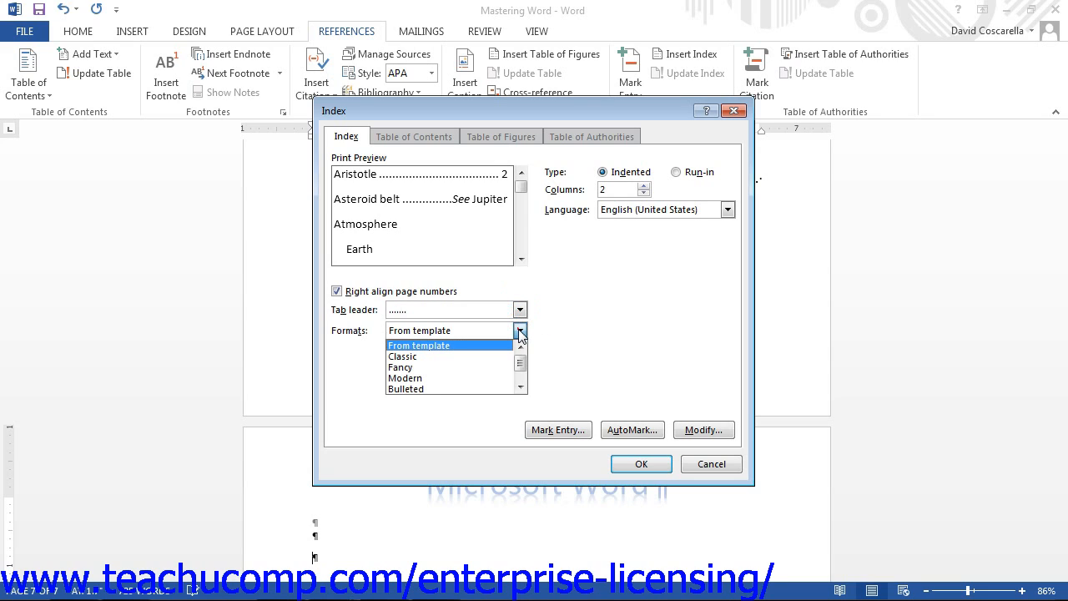
{"action": "left_click", "coordinate": [502, 354]}
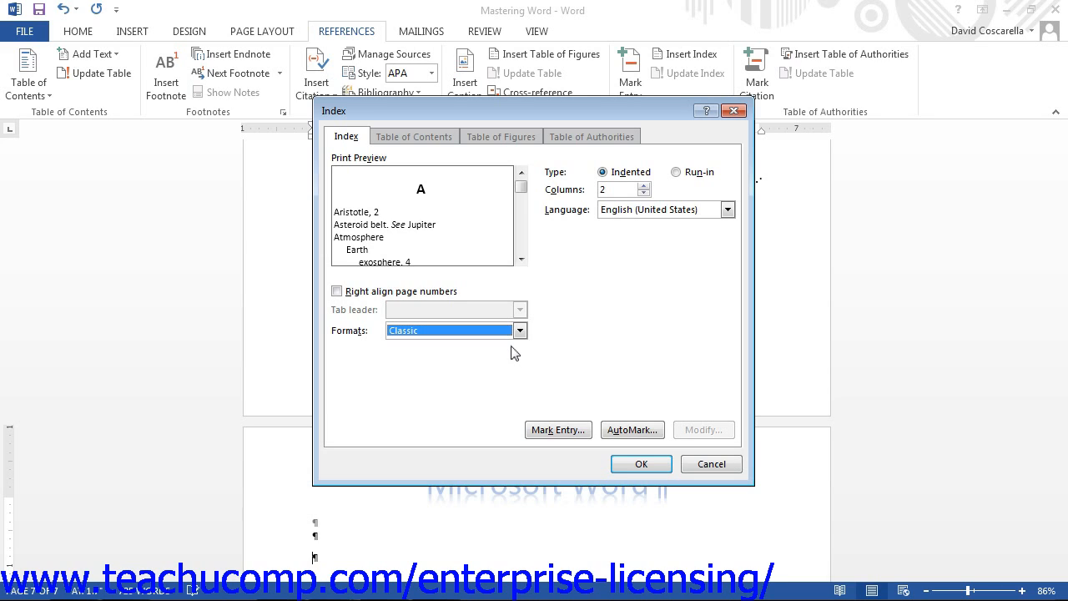
{"action": "left_click", "coordinate": [622, 463]}
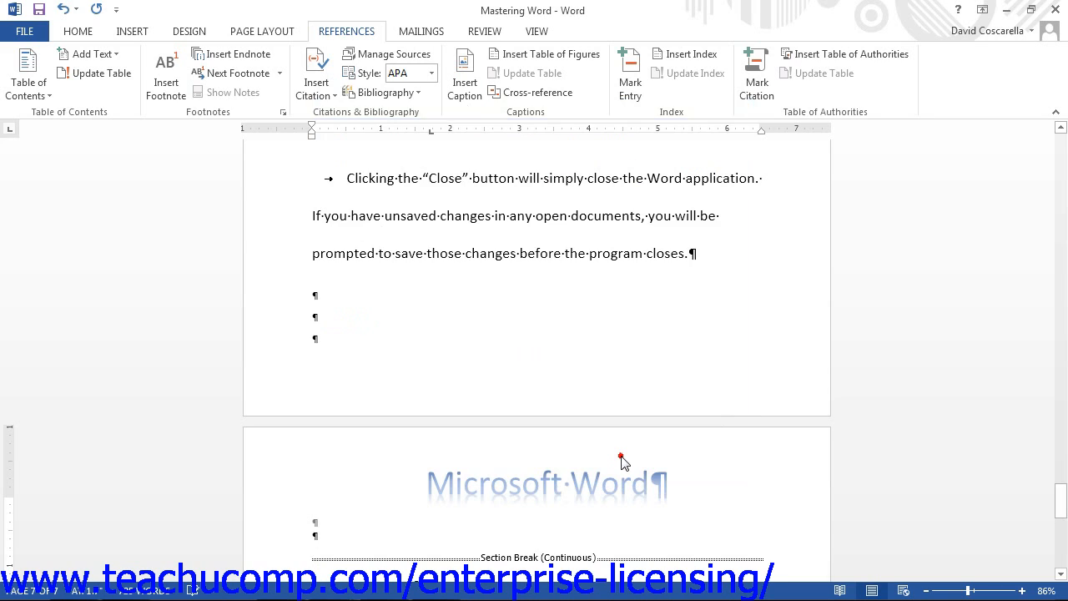
{"action": "left_click_drag", "start_coordinate": [1062, 506], "coordinate": [1065, 522]}
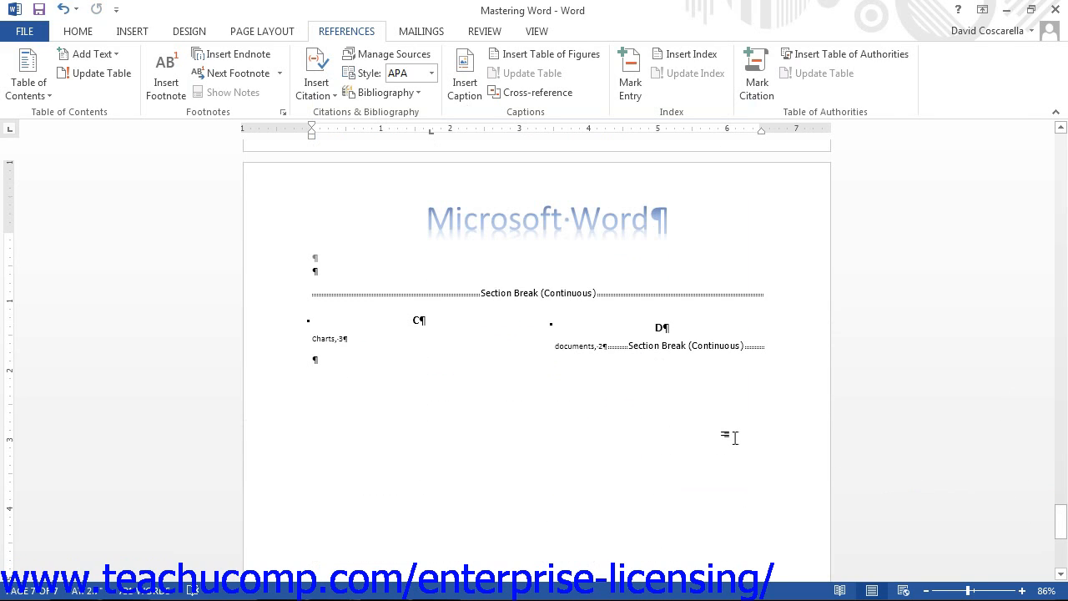